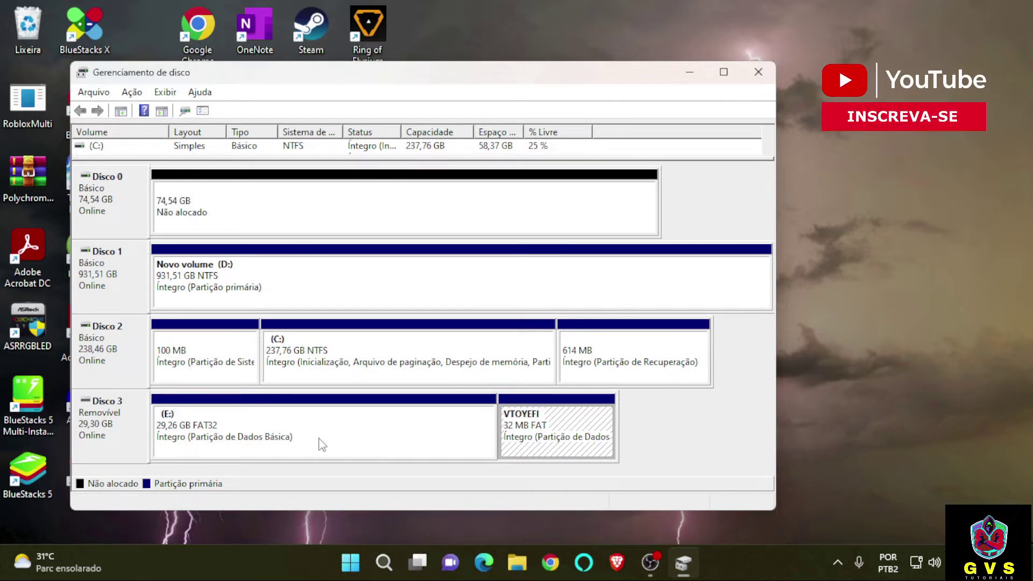
Examine the options offered for the E: and VTOYEFI partitions on Disk 3, and close Disk Management.
{"action": "left_click", "coordinate": [375, 442]}
{"action": "right_click", "coordinate": [330, 429]}
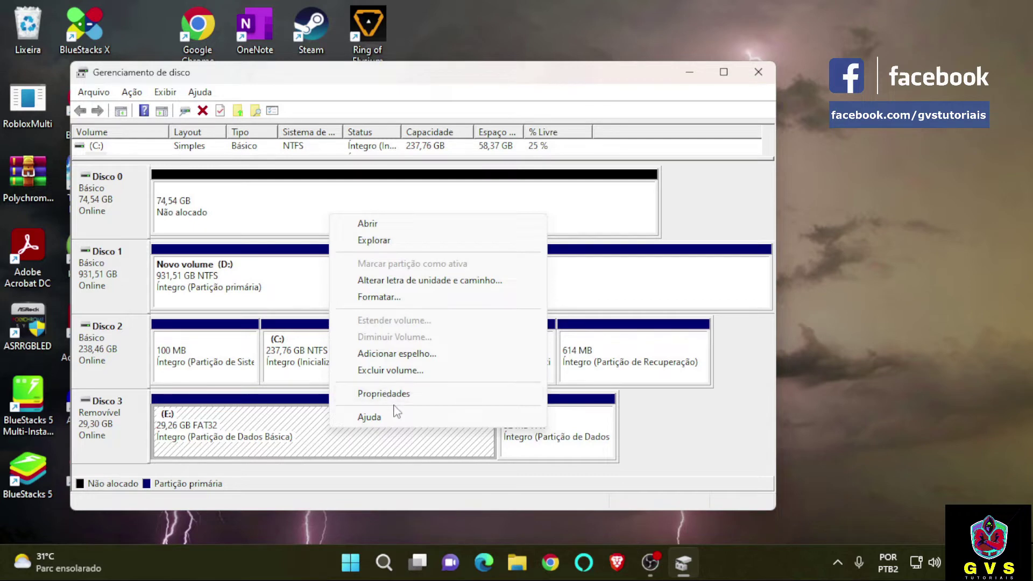
{"action": "left_click", "coordinate": [668, 302]}
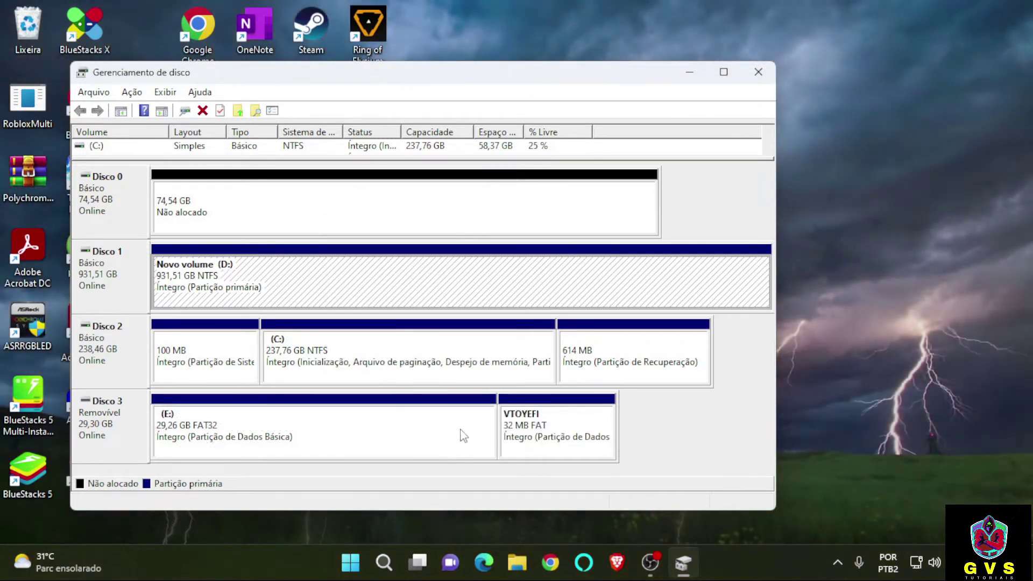
{"action": "left_click", "coordinate": [571, 426]}
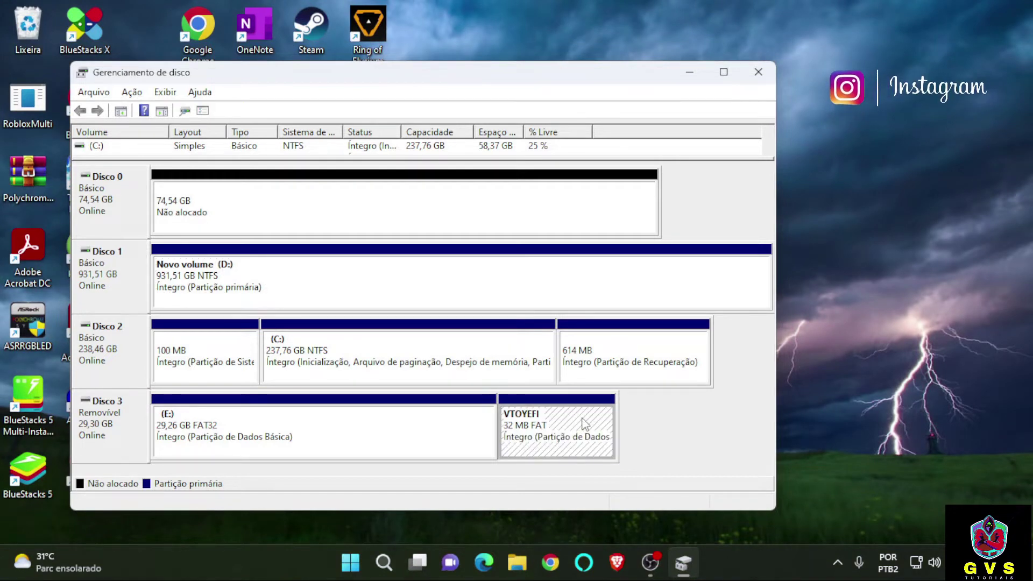
{"action": "right_click", "coordinate": [565, 424]}
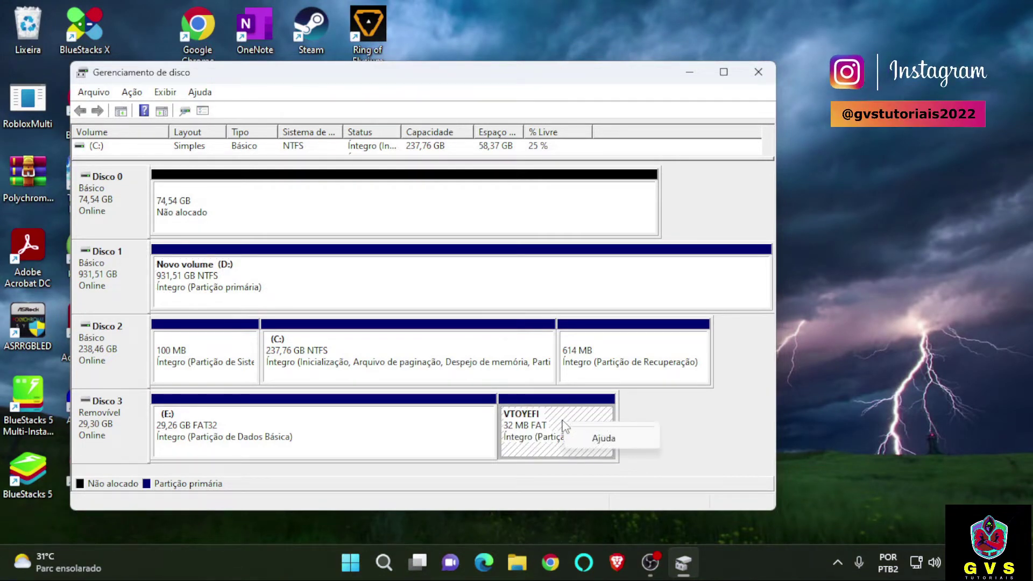
{"action": "left_click", "coordinate": [679, 411]}
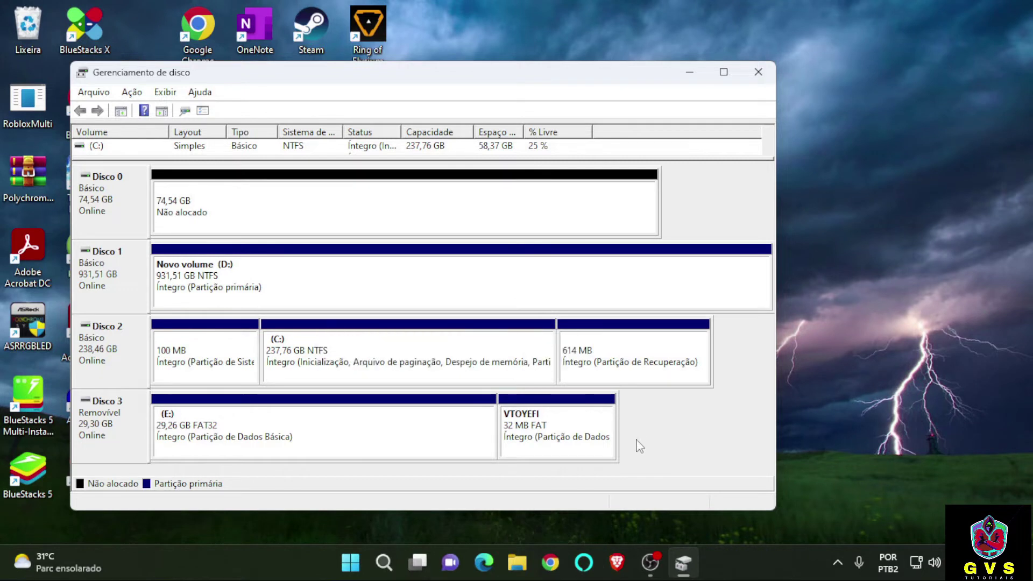
{"action": "left_click", "coordinate": [591, 429]}
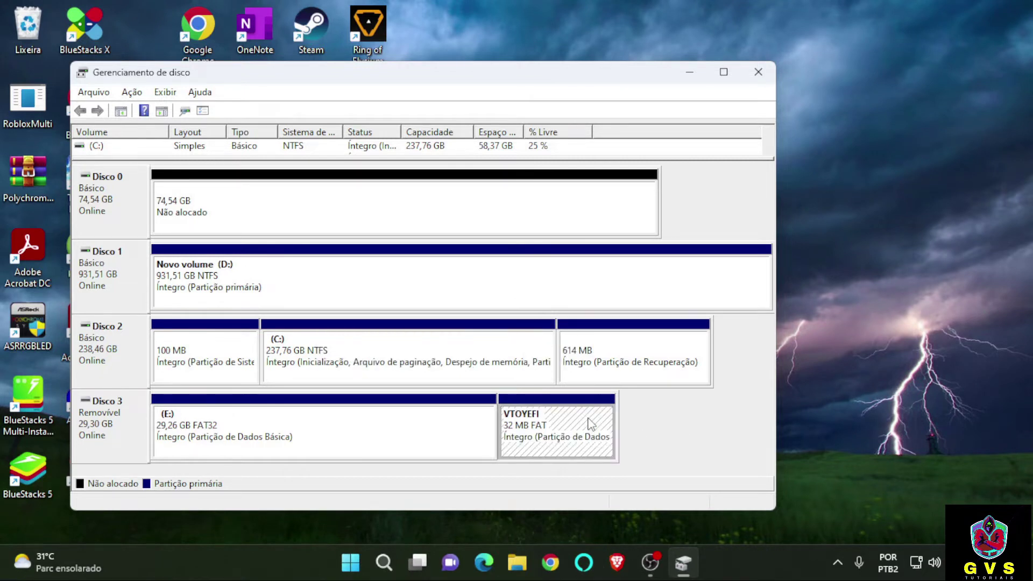
{"action": "left_click", "coordinate": [677, 419]}
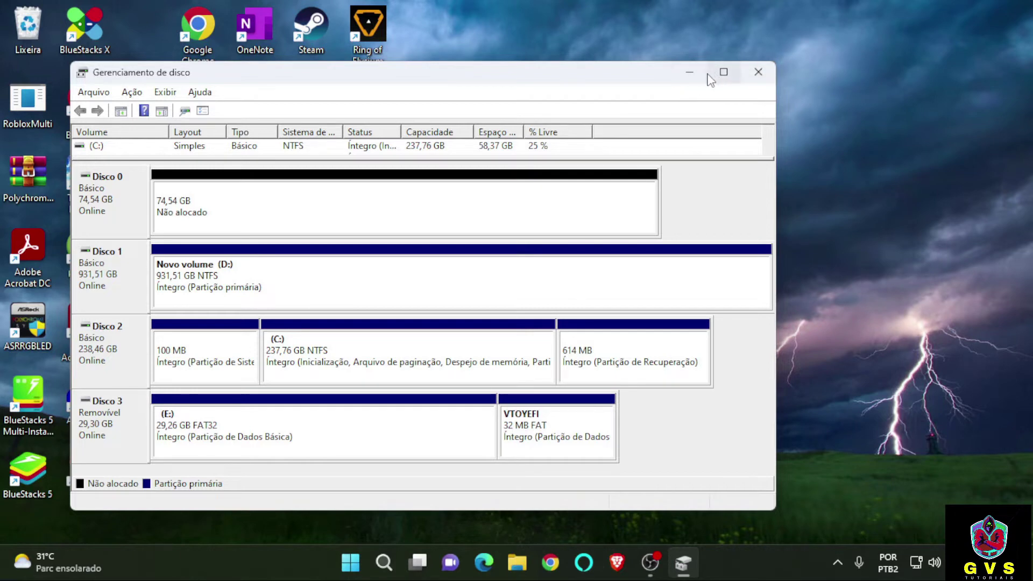
{"action": "left_click", "coordinate": [759, 72]}
Search for cmd and run the Command Prompt as administrator.
{"action": "left_click", "coordinate": [367, 564]}
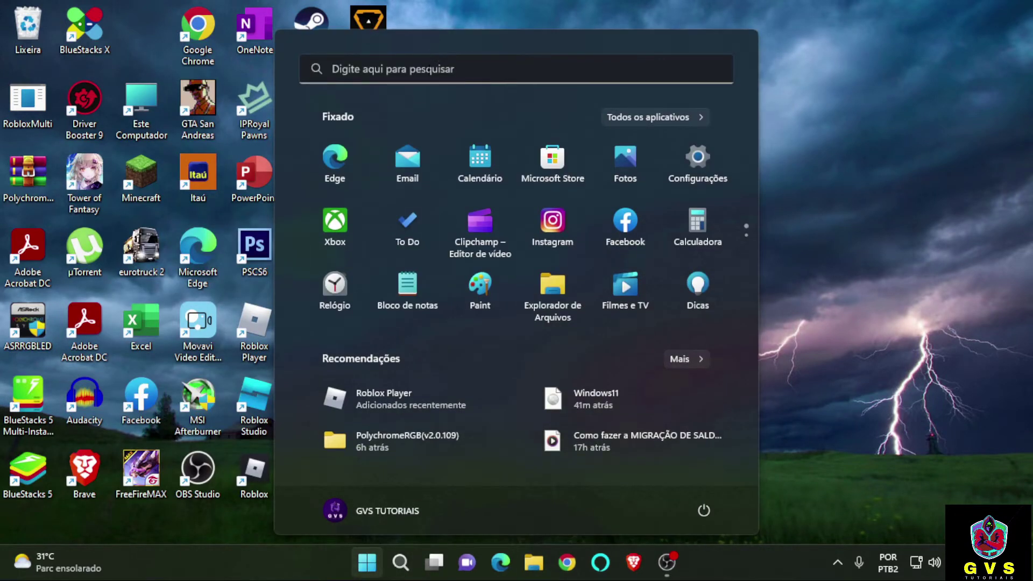
{"action": "left_click", "coordinate": [428, 71]}
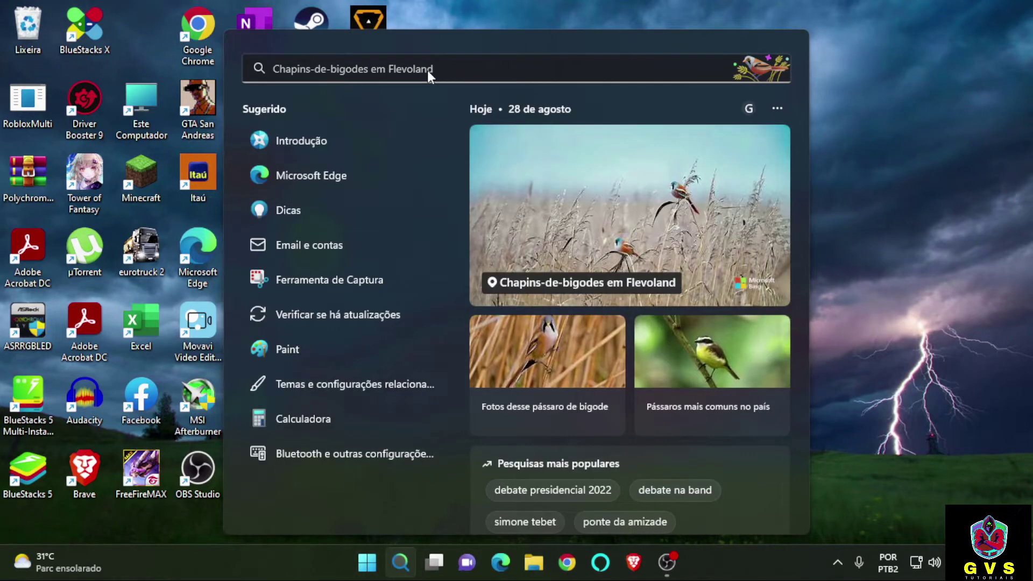
{"action": "type", "text": "cmd"}
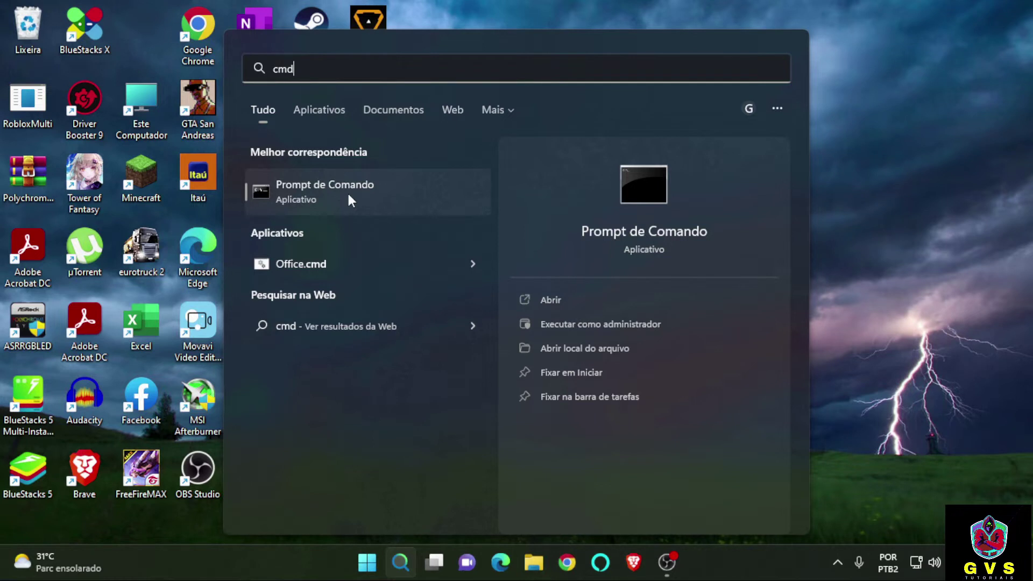
{"action": "right_click", "coordinate": [348, 196]}
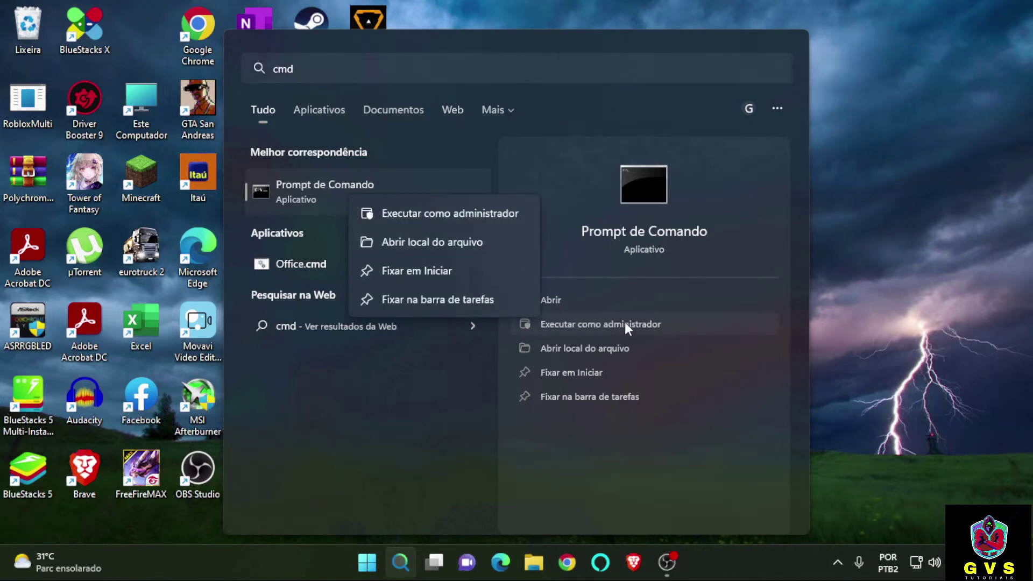
{"action": "left_click", "coordinate": [663, 321]}
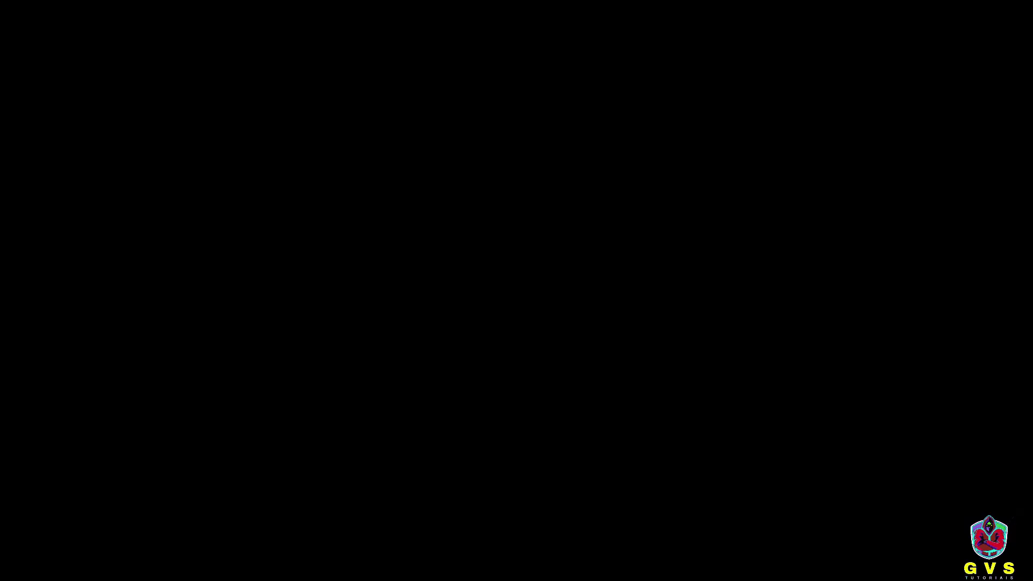
{"action": "left_click", "coordinate": [596, 265]}
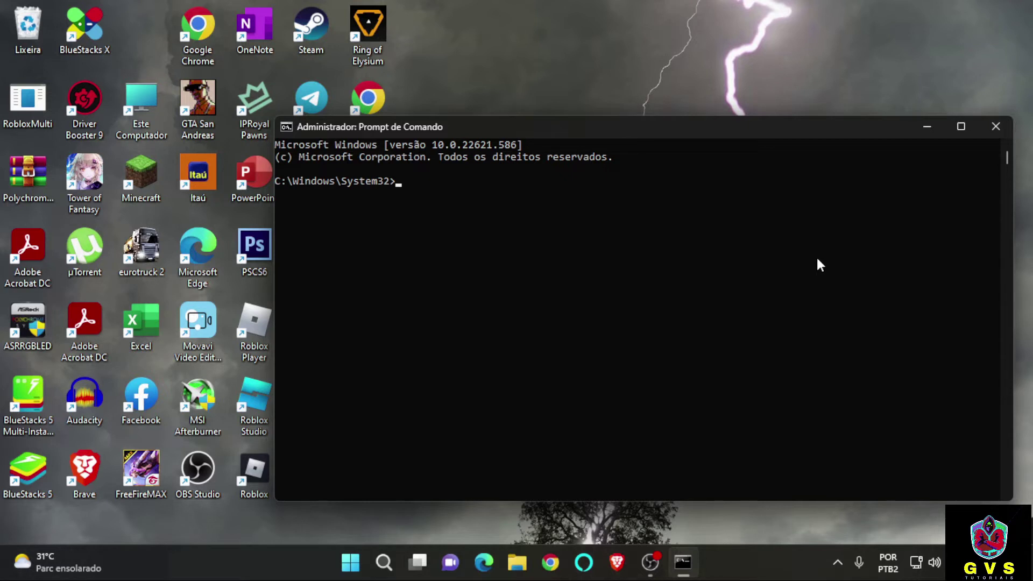
Start diskpart and list the computer's disks with list disk.
{"action": "type", "text": "diskpart"}
{"action": "key", "text": "Return"}
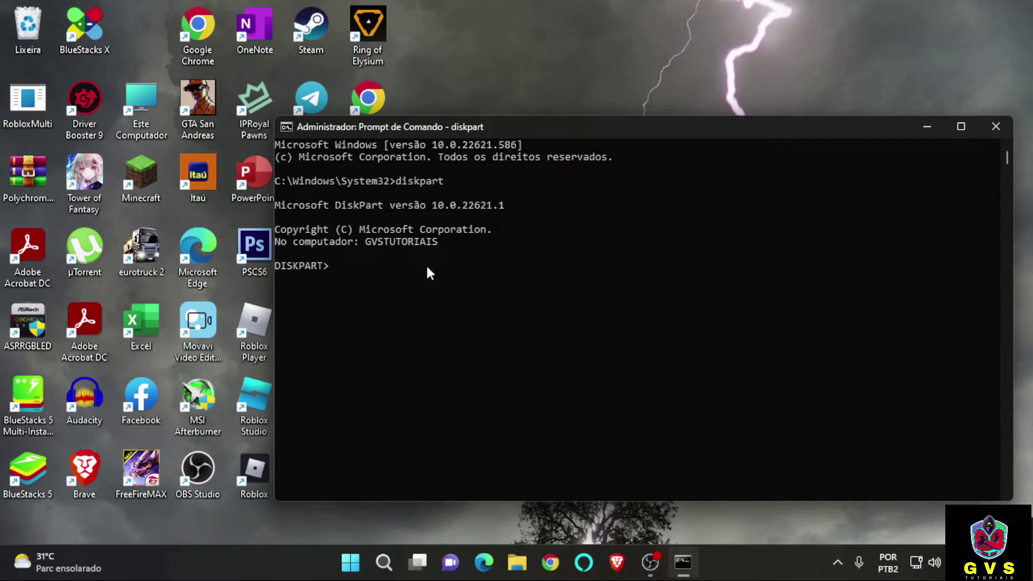
{"action": "type", "text": "list disk"}
{"action": "key", "text": "Return"}
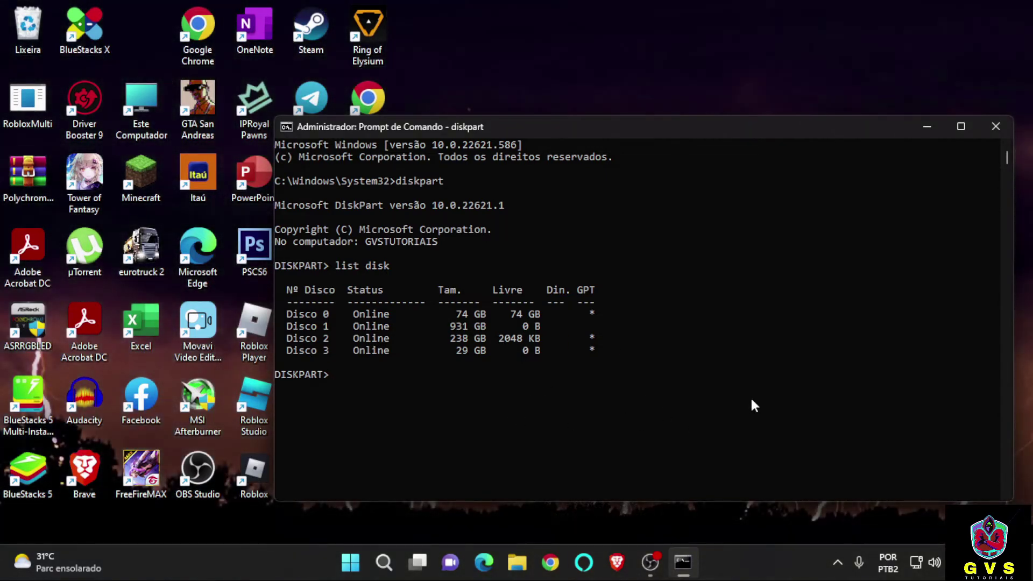
Select disk 3 in diskpart and erase its partitions with the clean command.
{"action": "type", "text": "select disk 3"}
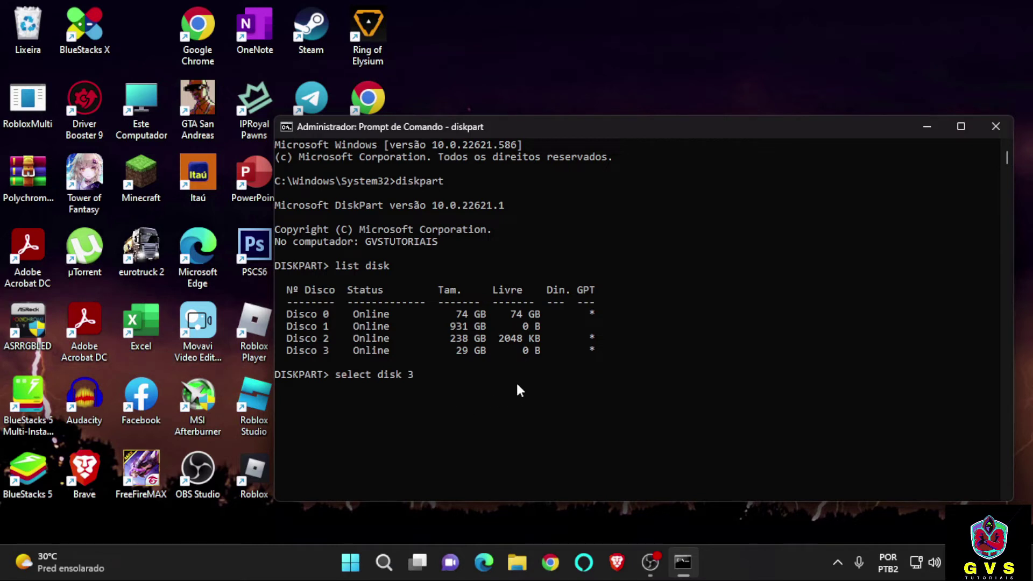
{"action": "key", "text": "Return"}
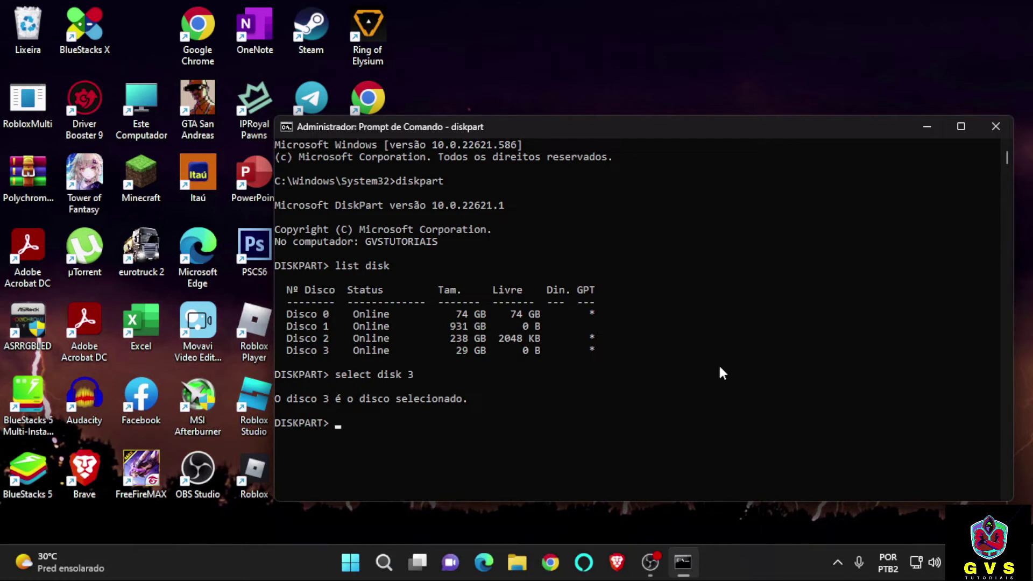
{"action": "type", "text": "clean"}
{"action": "key", "text": "Return"}
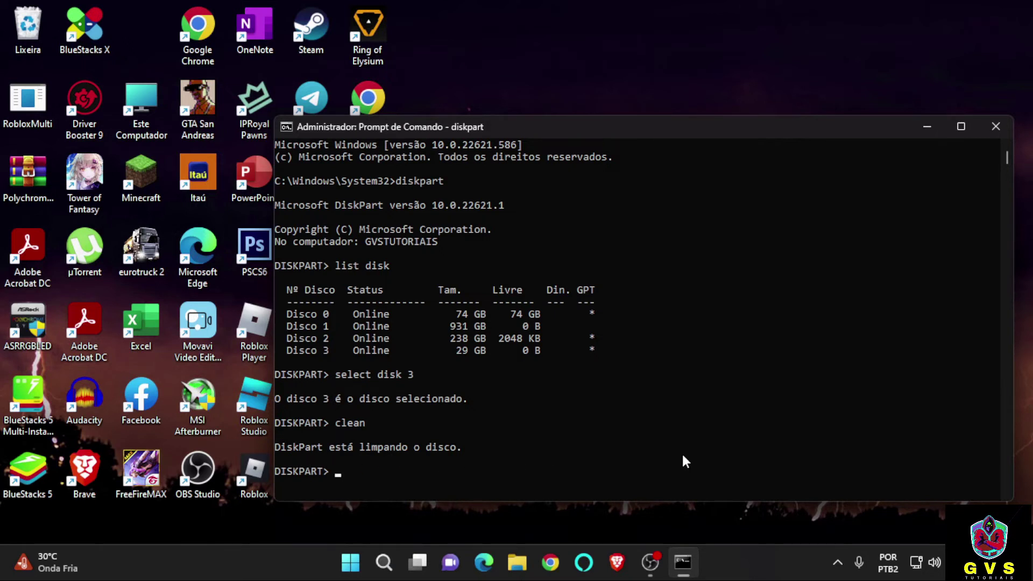
Exit diskpart and close the Command Prompt with a second exit command.
{"action": "type", "text": "exit"}
{"action": "key", "text": "Return"}
{"action": "type", "text": "exi"}
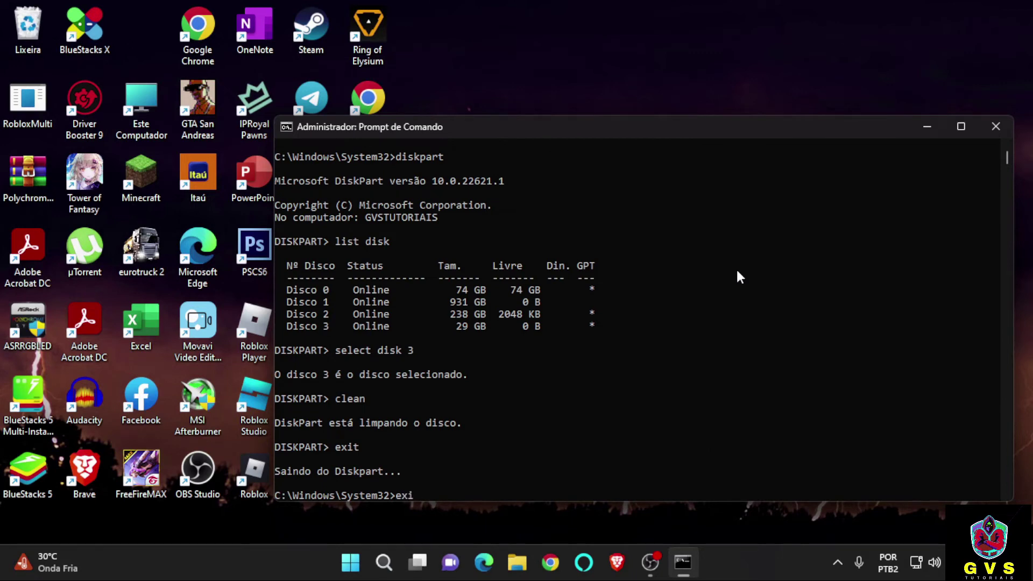
{"action": "type", "text": "t"}
{"action": "key", "text": "Return"}
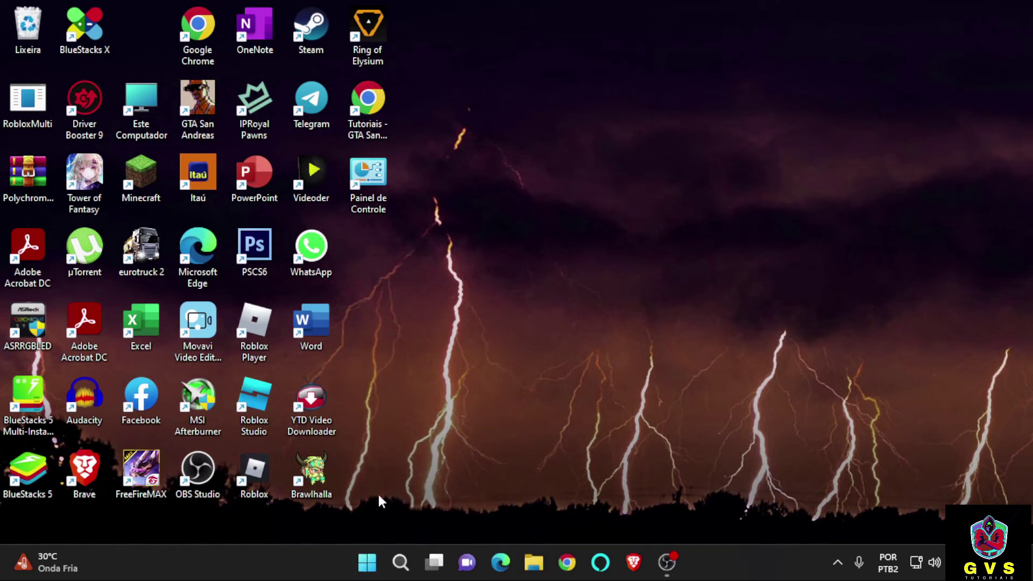
Open Disk Management and locate the removable Disk 3.
{"action": "right_click", "coordinate": [368, 565]}
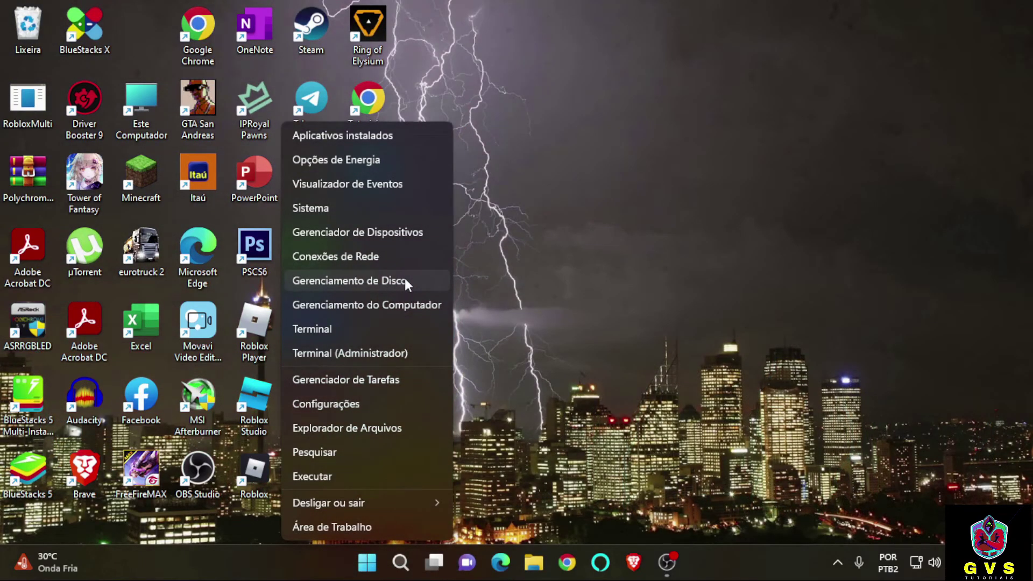
{"action": "left_click", "coordinate": [404, 280]}
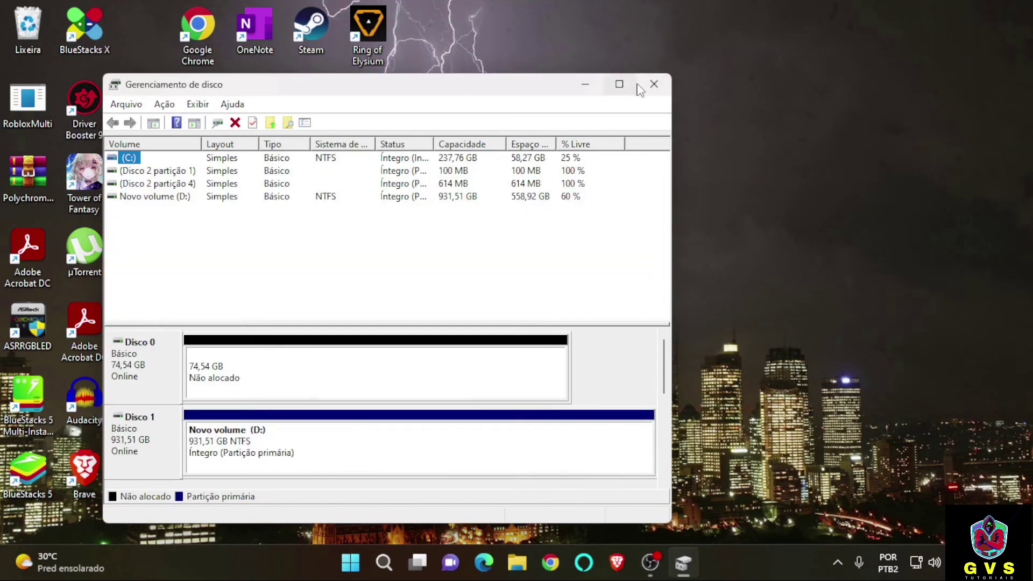
{"action": "left_click_drag", "start_coordinate": [664, 377], "coordinate": [664, 449]}
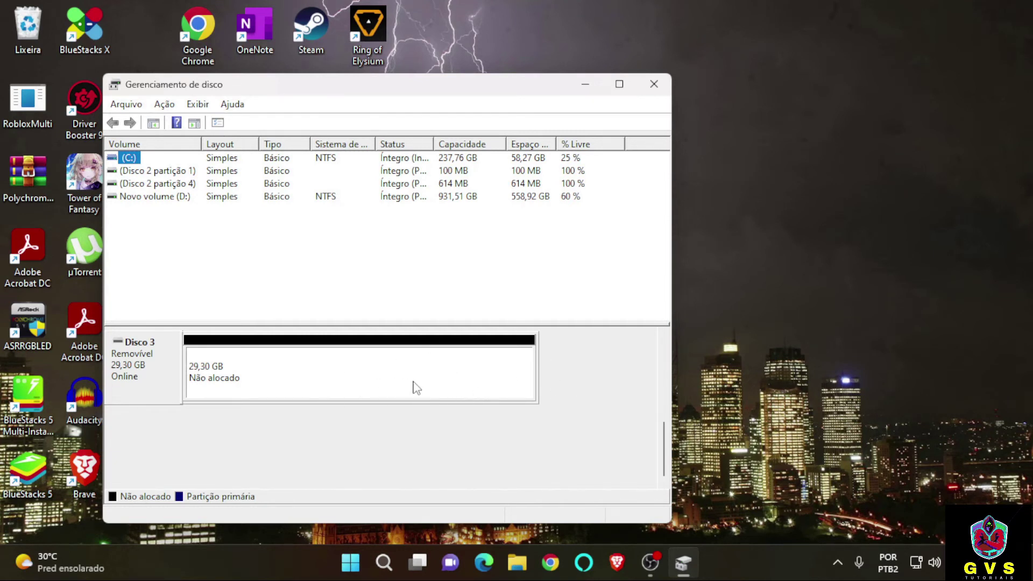
Start a new simple volume on Disk 3's unallocated space, accepting a size of 29998 MB and drive letter E.
{"action": "left_click", "coordinate": [355, 373]}
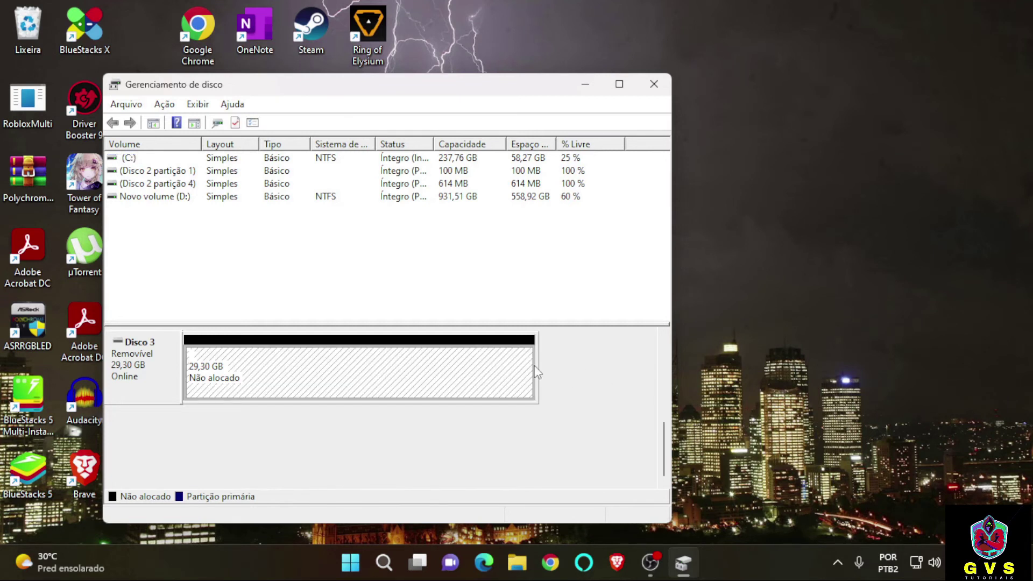
{"action": "right_click", "coordinate": [390, 373]}
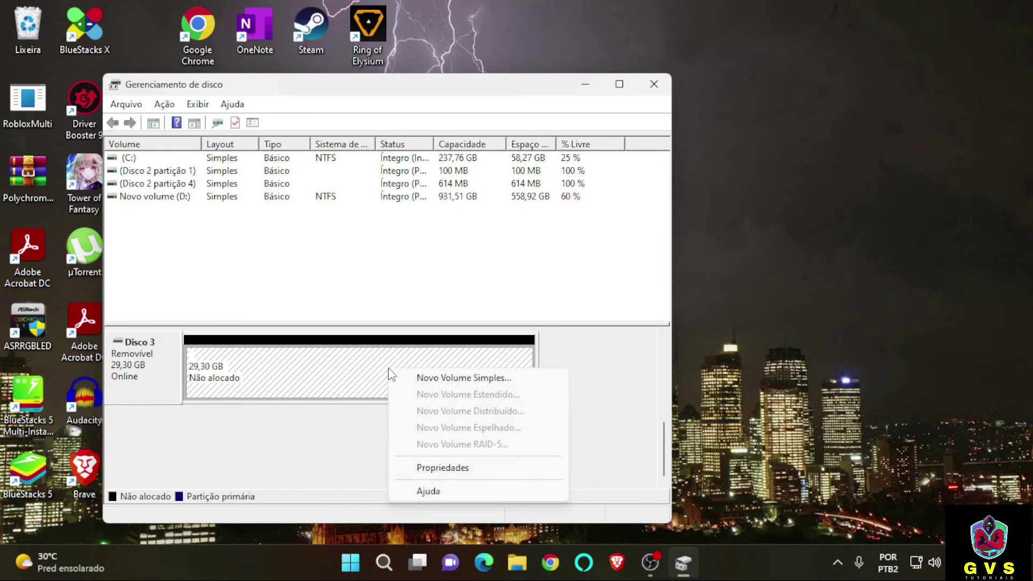
{"action": "left_click", "coordinate": [457, 379]}
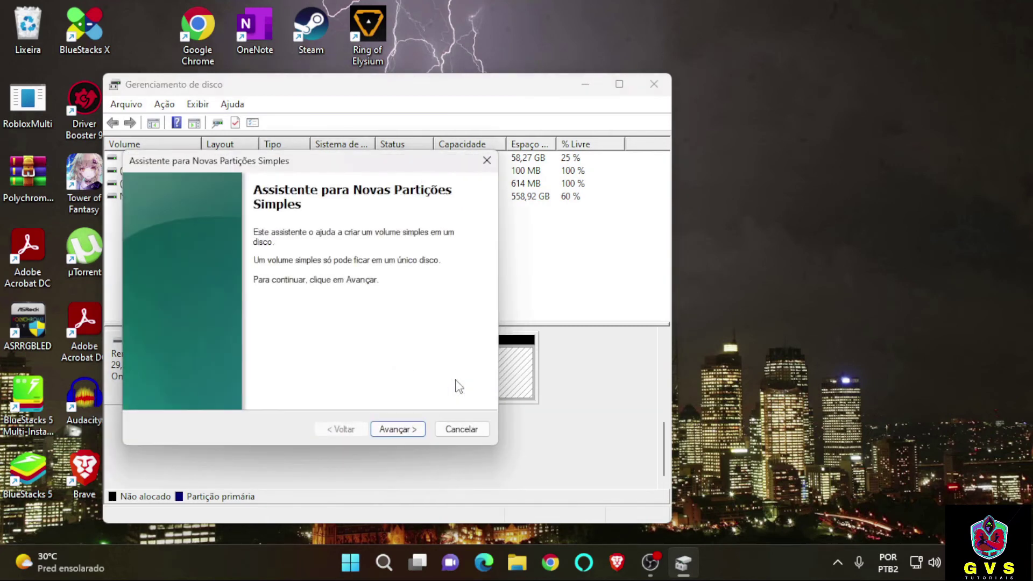
{"action": "left_click", "coordinate": [398, 430]}
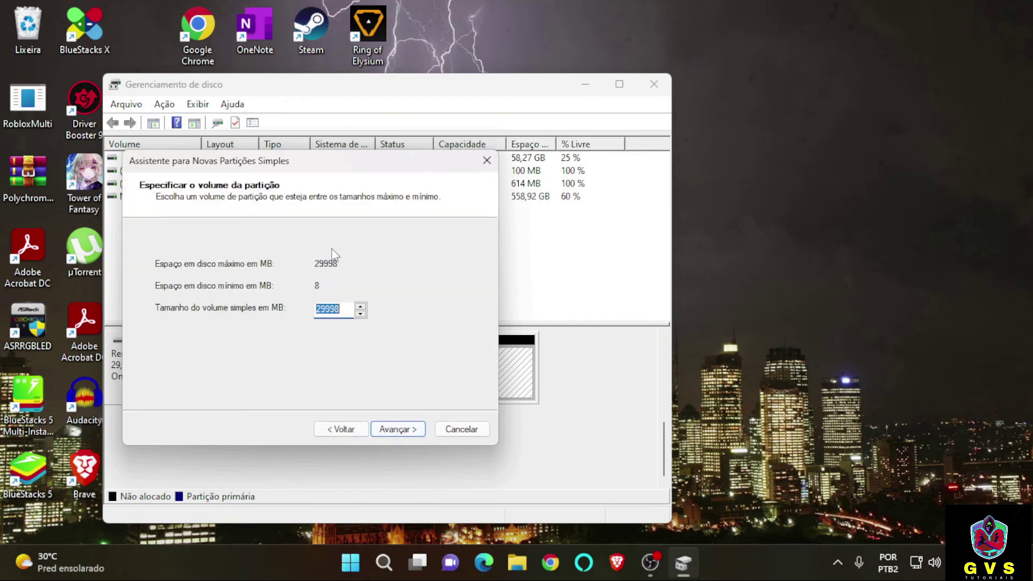
{"action": "left_click", "coordinate": [402, 431]}
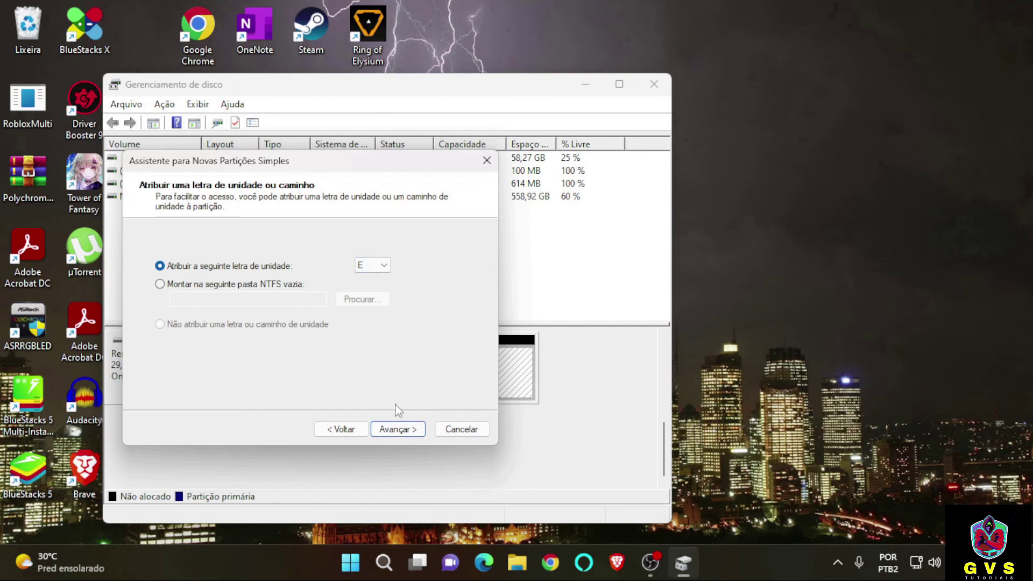
{"action": "left_click", "coordinate": [404, 431]}
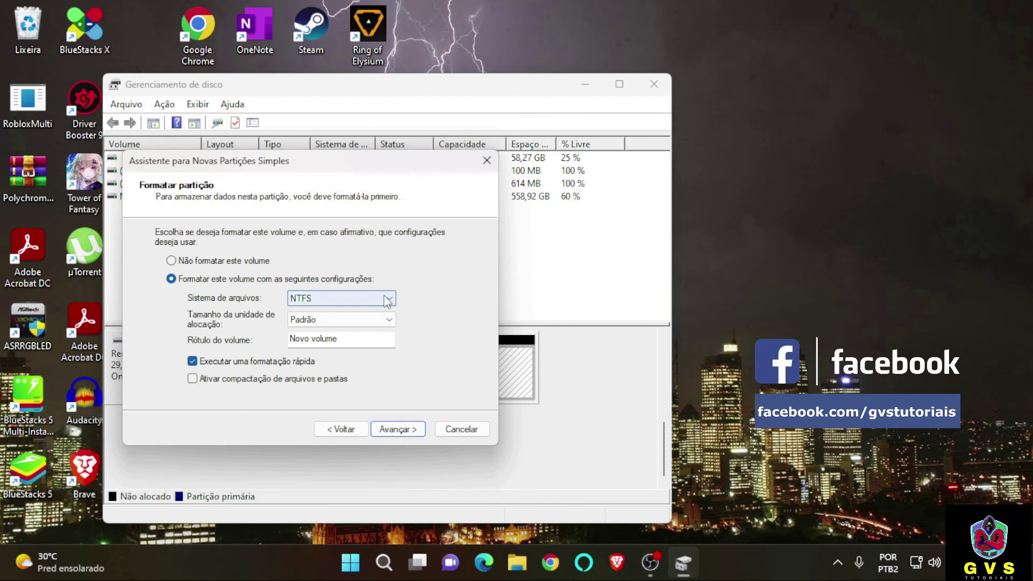
Set the new volume's file system to FAT32 with quick format and complete the partition wizard.
{"action": "left_click", "coordinate": [391, 303]}
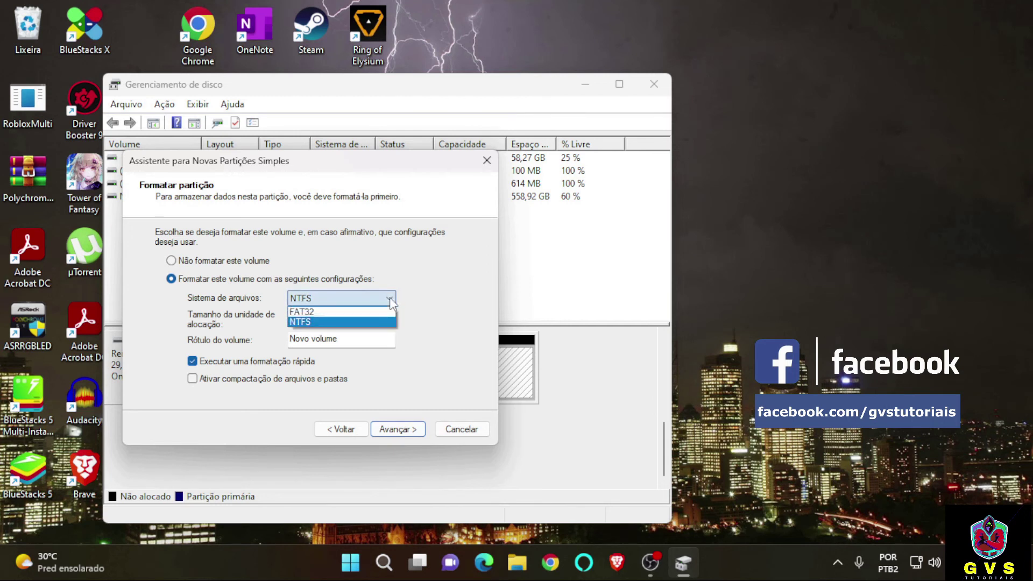
{"action": "left_click", "coordinate": [348, 318]}
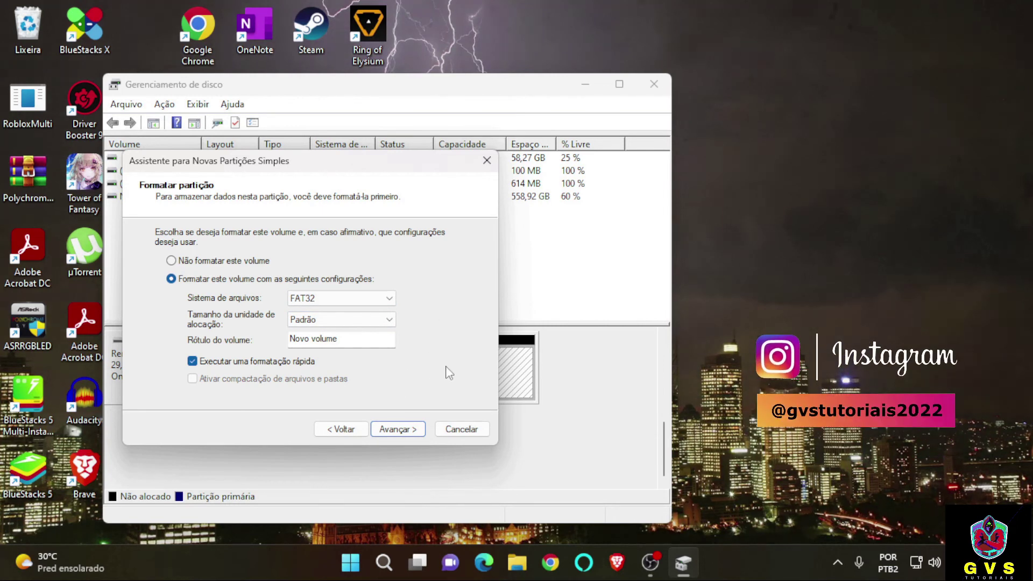
{"action": "left_click", "coordinate": [404, 429]}
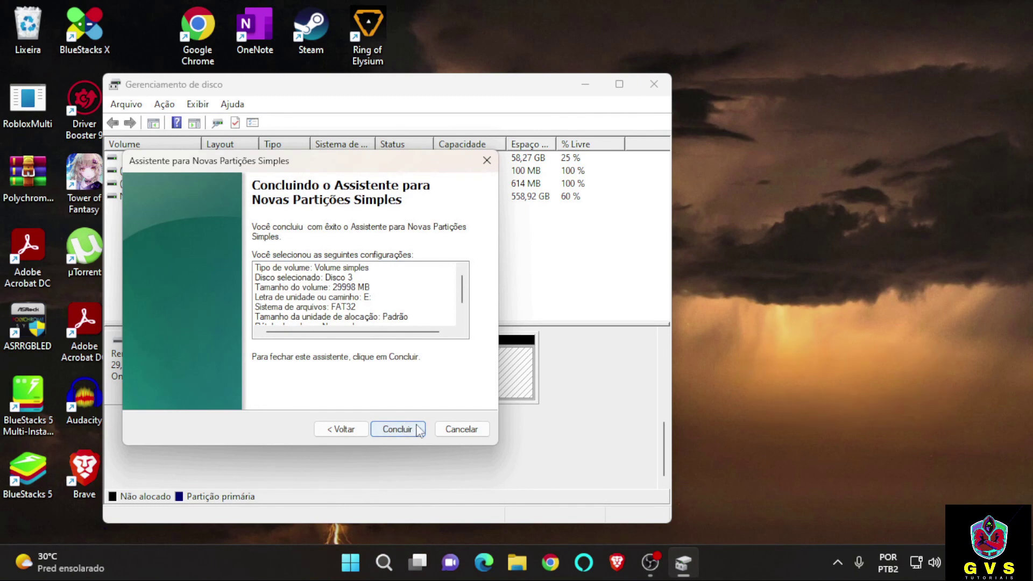
{"action": "left_click", "coordinate": [419, 430]}
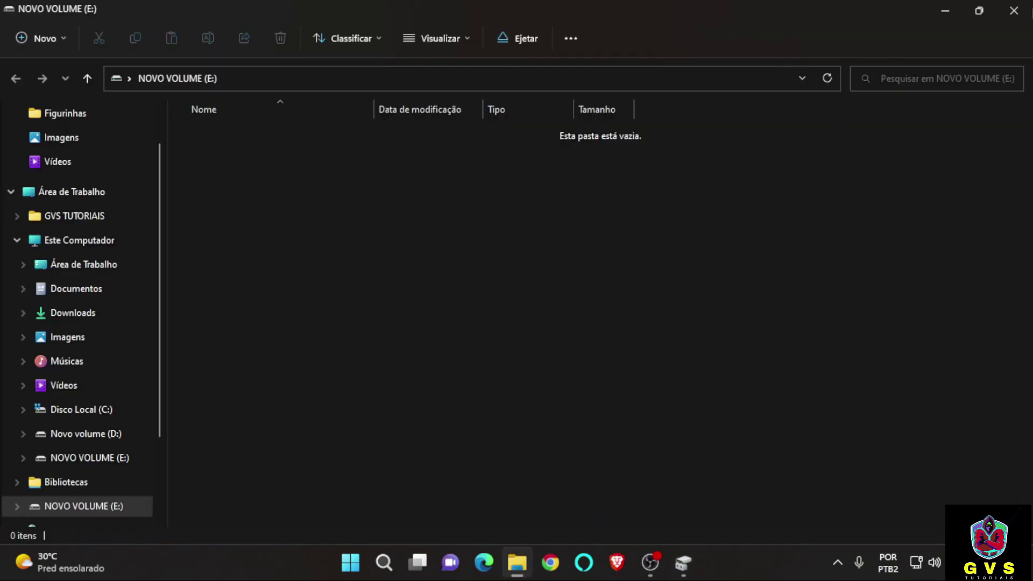
Close the new E: volume's folder window, check its partition on Disk 3 and minimize Disk Management.
{"action": "left_click", "coordinate": [1014, 10]}
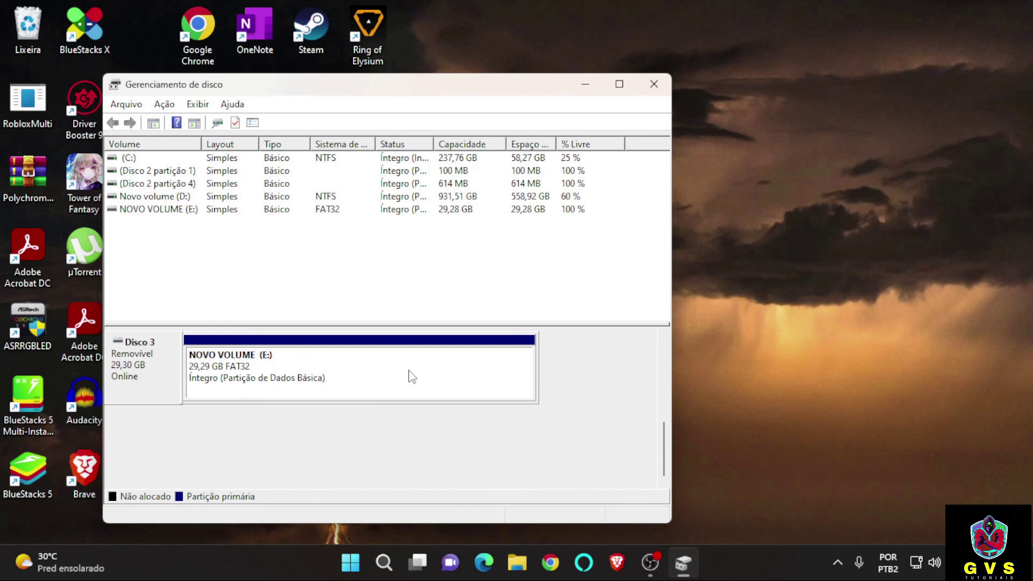
{"action": "left_click", "coordinate": [509, 380]}
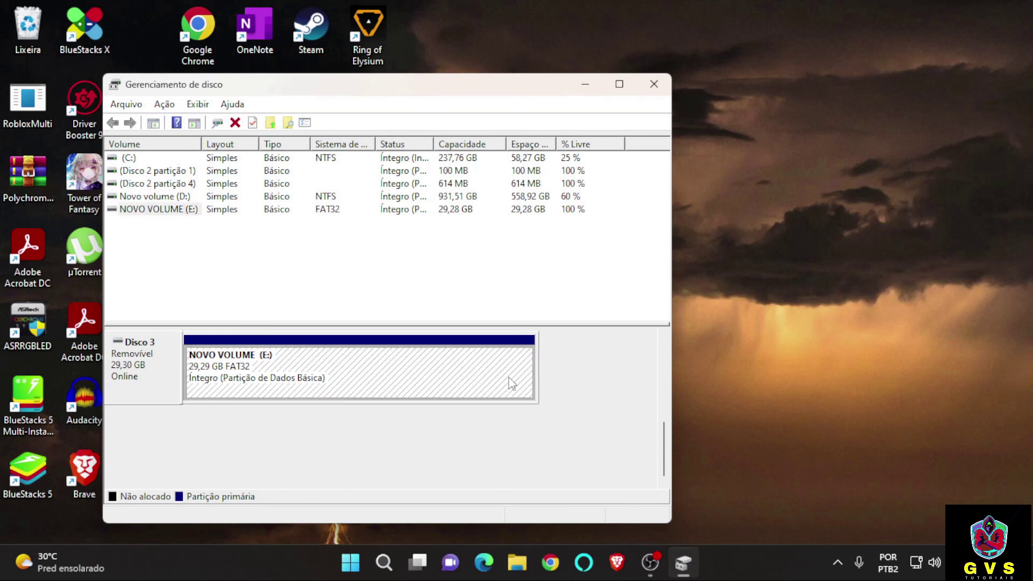
{"action": "left_click", "coordinate": [594, 398]}
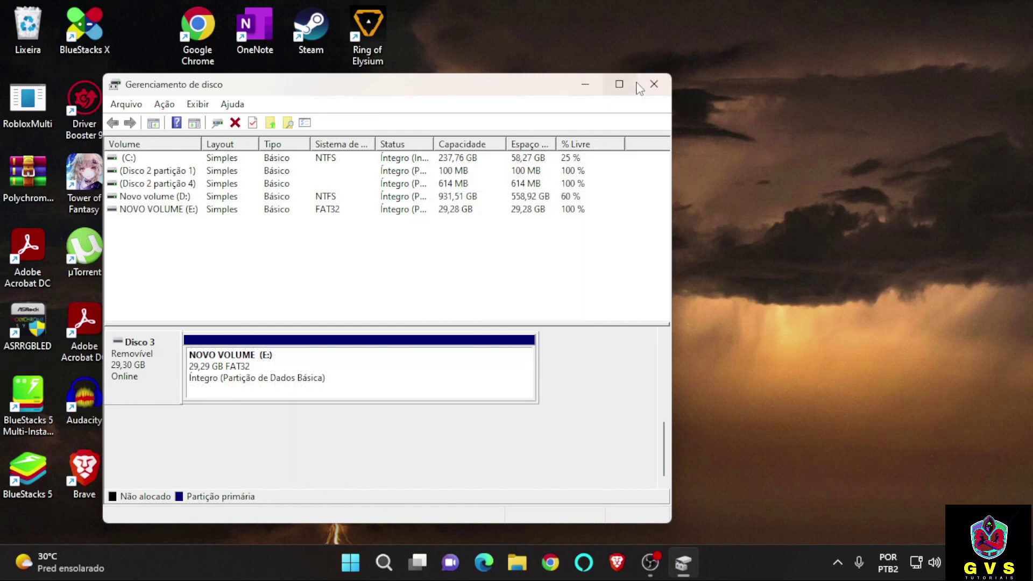
{"action": "left_click", "coordinate": [587, 85]}
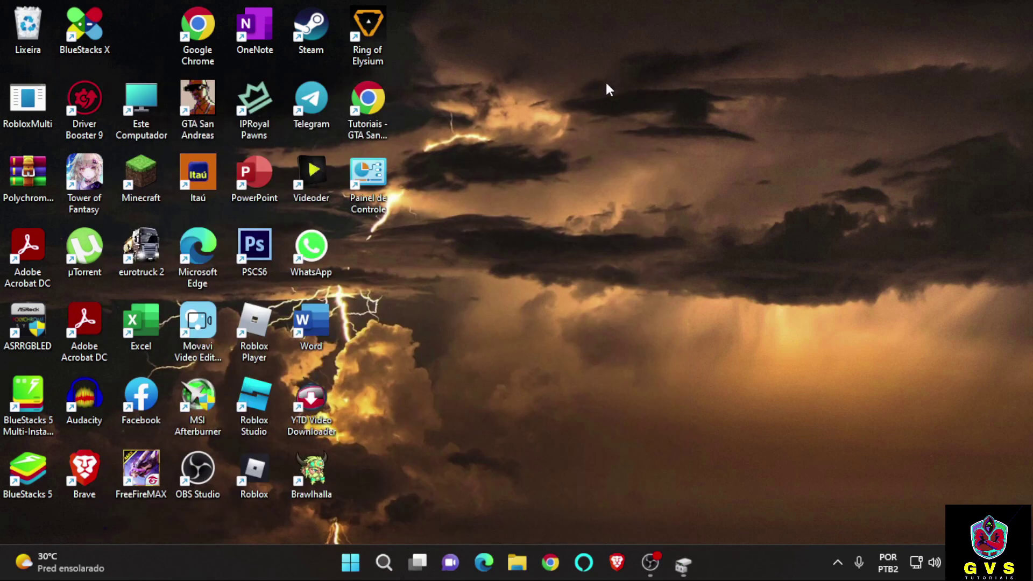